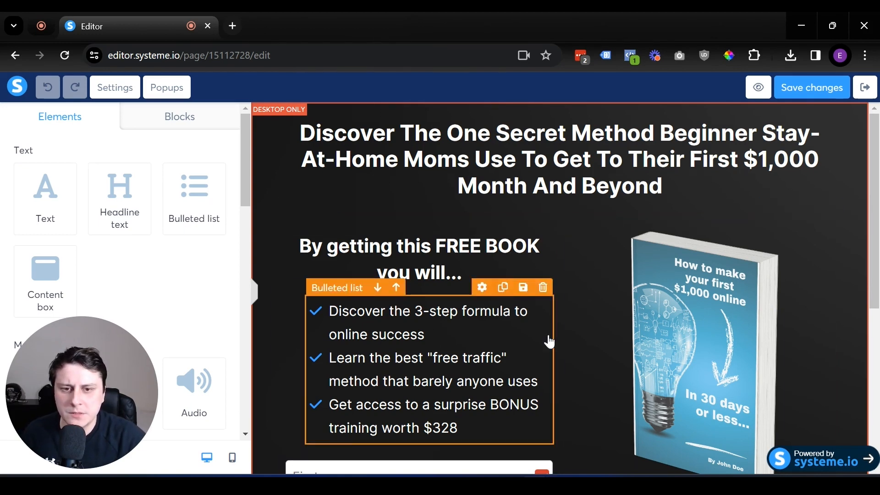
# Step: Preview the published squeeze page and its exit popup in a private browser window
pyautogui.hotkey('ctrl', 'shift', 'n')
pyautogui.write('https://8aee-support.systeme.io/d13f50d6')
pyautogui.press('Return')
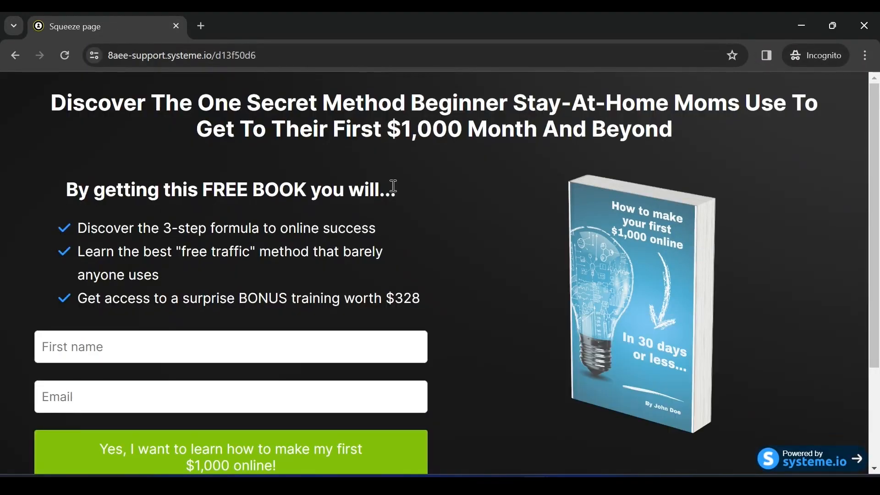
pyautogui.moveTo(87, 48)
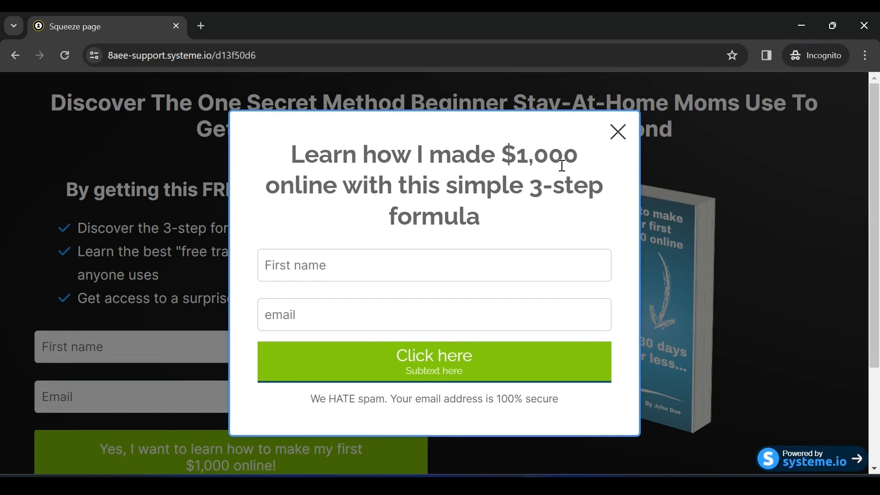
pyautogui.click(863, 25)
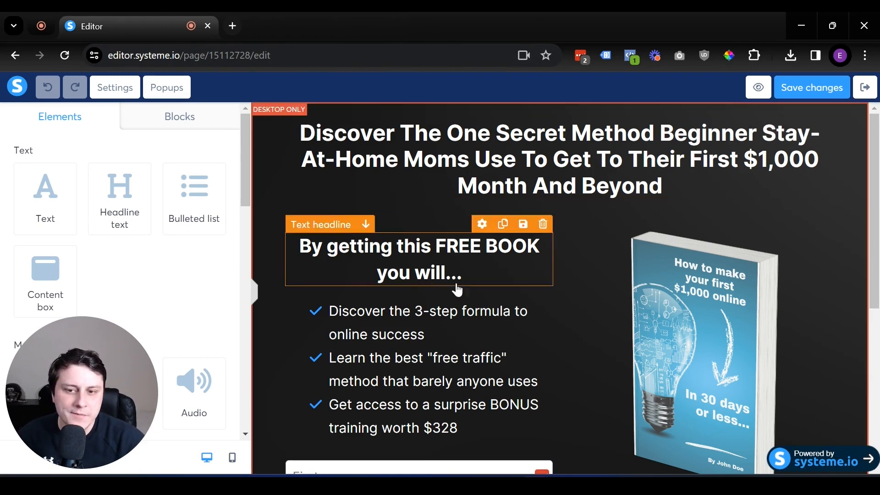
# Step: Examine the squeeze page's headline, bulleted list, book image and opt-in form in the editor
pyautogui.scroll(-6, 522, 373)
pyautogui.scroll(6, 523, 376)
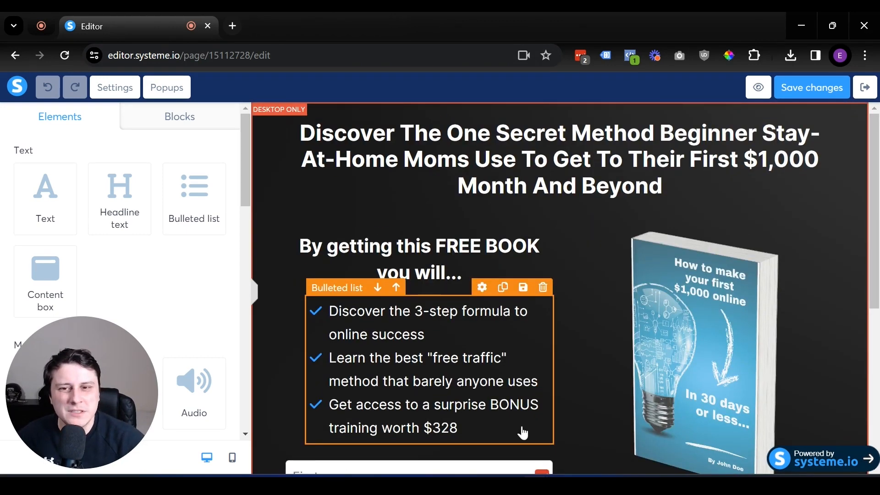
pyautogui.scroll(-3, 359, 280)
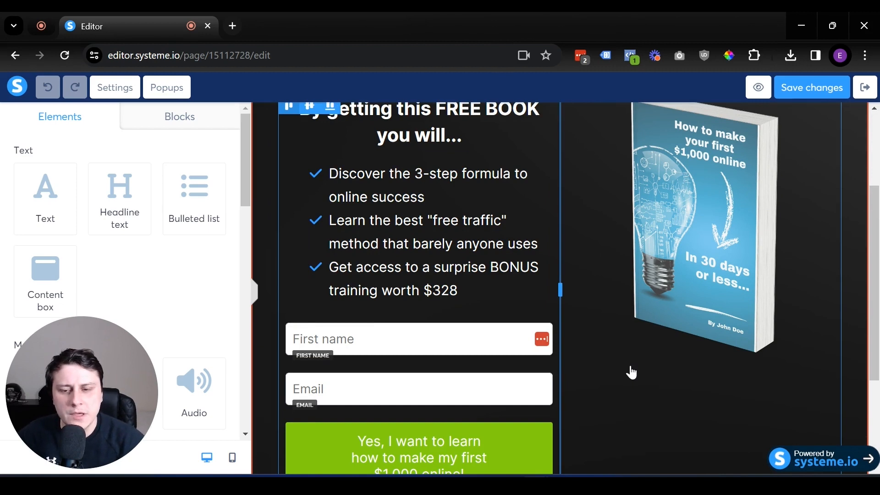
pyautogui.scroll(-2, 630, 372)
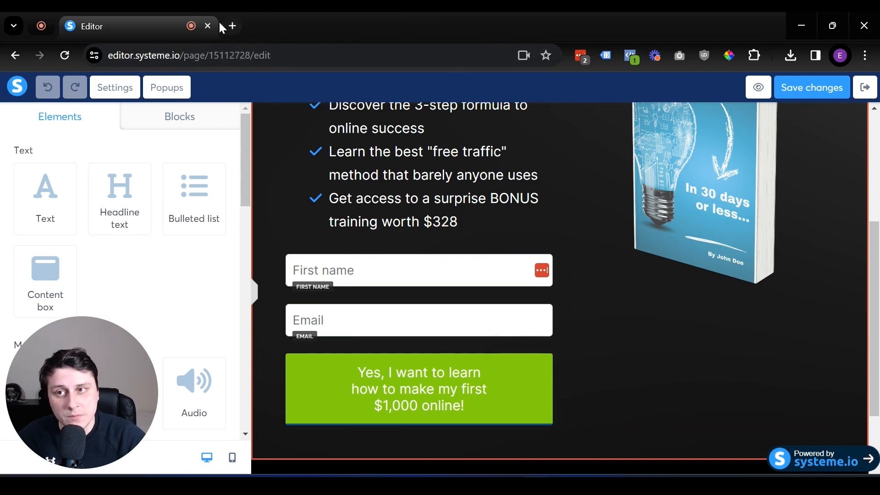
pyautogui.scroll(3, 451, 346)
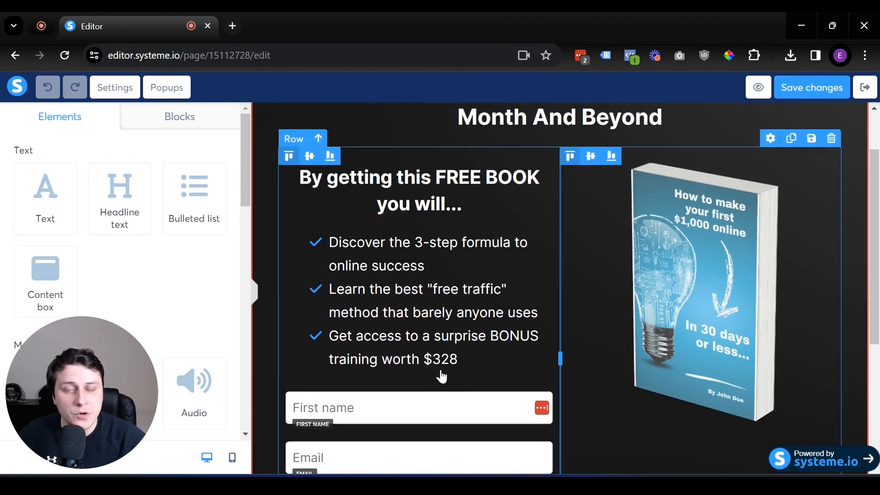
pyautogui.scroll(-2, 389, 385)
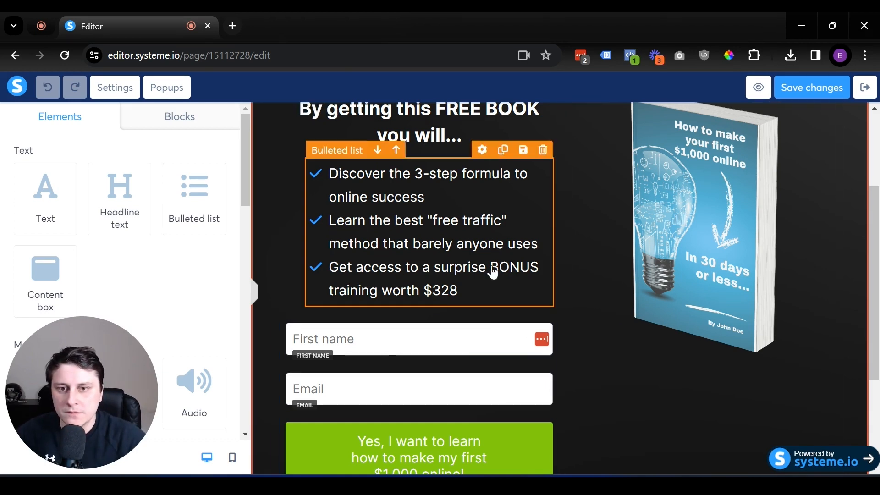
pyautogui.scroll(1, 574, 301)
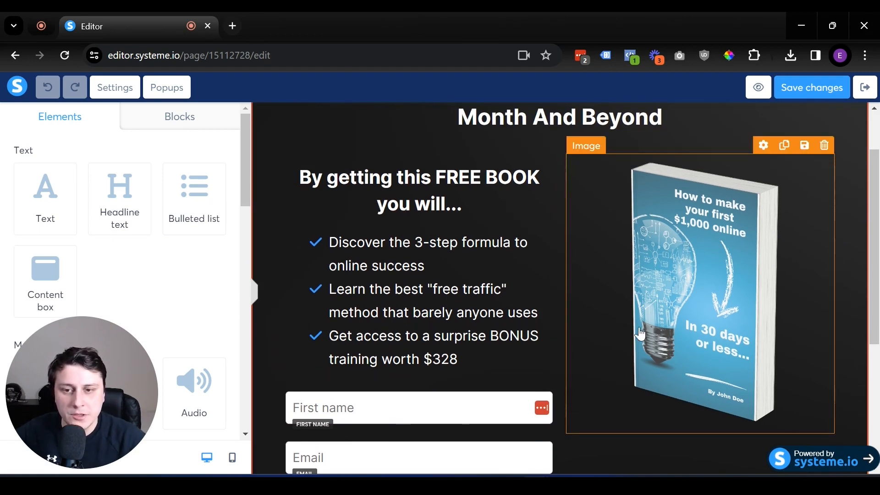
pyautogui.scroll(1, 648, 306)
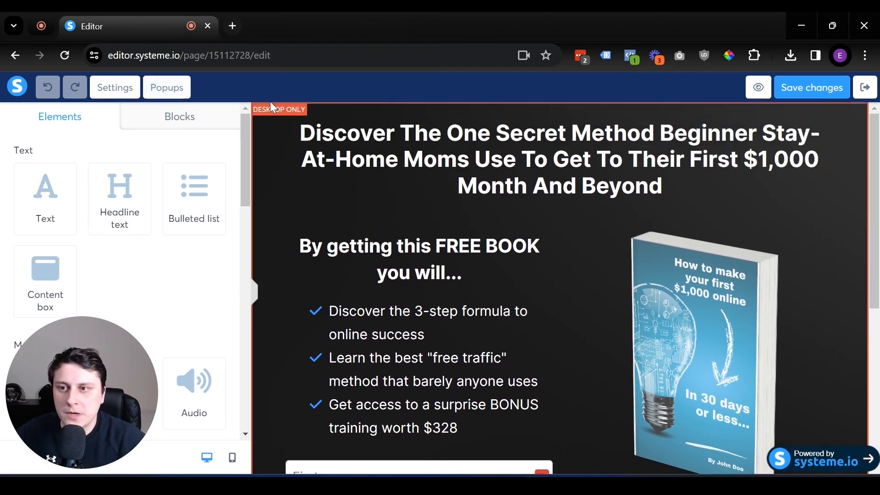
# Step: Open the page's existing popup and copy its headline text
pyautogui.click(165, 85)
pyautogui.moveTo(73, 397); pyautogui.dragTo(814, 411)
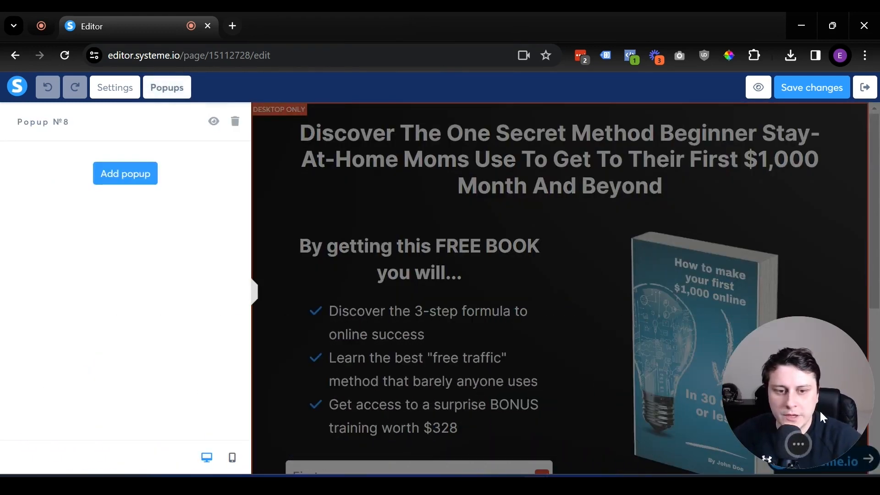
pyautogui.click(214, 121)
pyautogui.tripleClick(443, 202)
pyautogui.hotkey('ctrl', 'c')
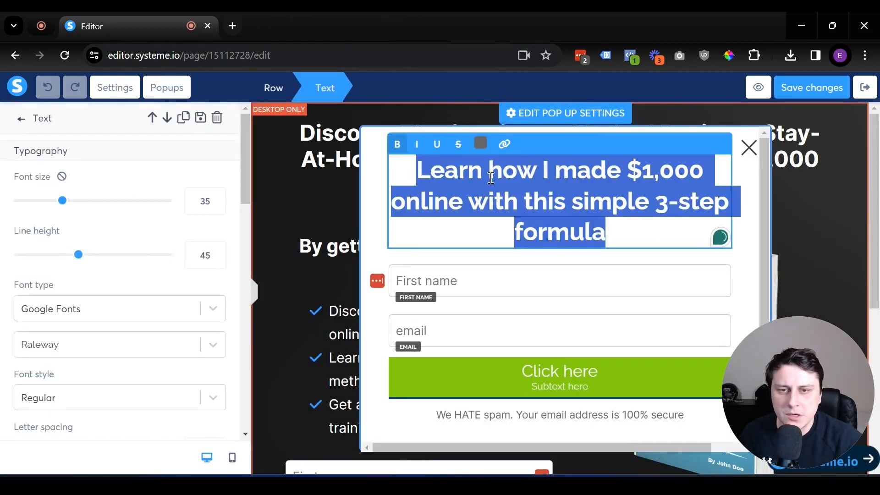
# Step: Delete the existing popup from the page and add a new one
pyautogui.click(303, 207)
pyautogui.click(323, 212)
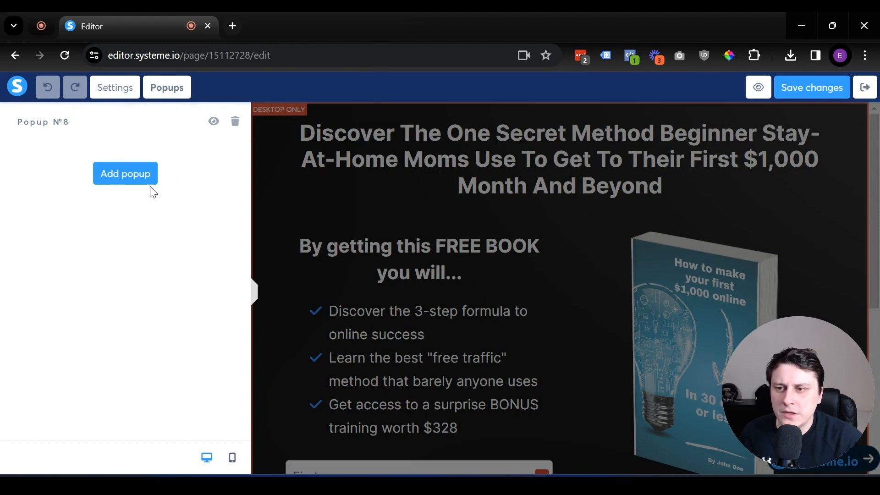
pyautogui.click(235, 121)
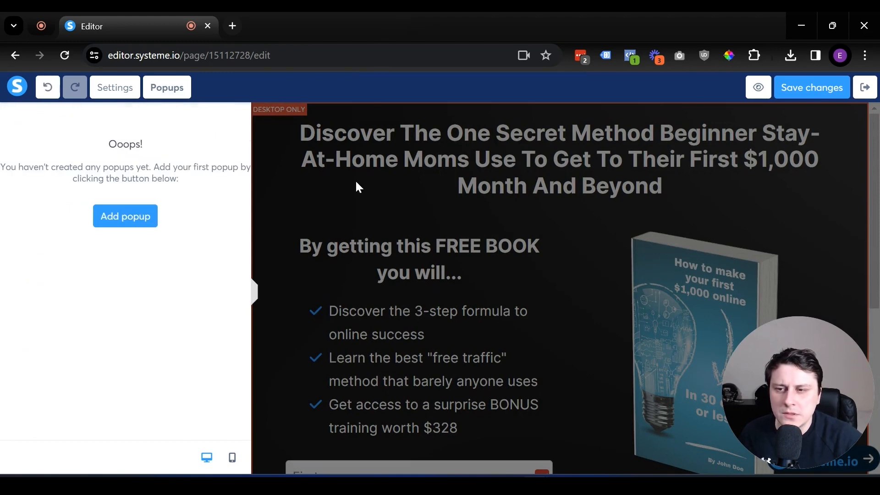
pyautogui.click(107, 225)
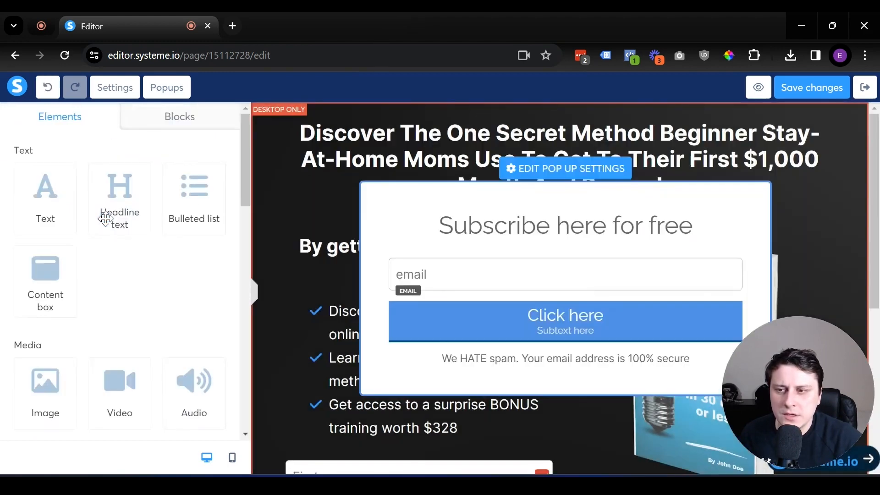
# Step: Replace the new popup's headline with "Learn how I made $1,000 online with this simple 3-step formula"
pyautogui.doubleClick(579, 219)
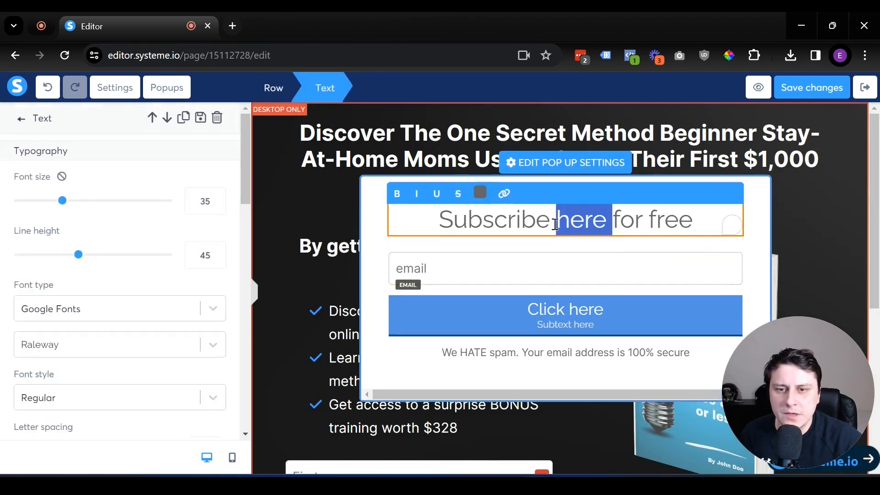
pyautogui.hotkey('ctrl', 'a')
pyautogui.hotkey('ctrl', 'v')
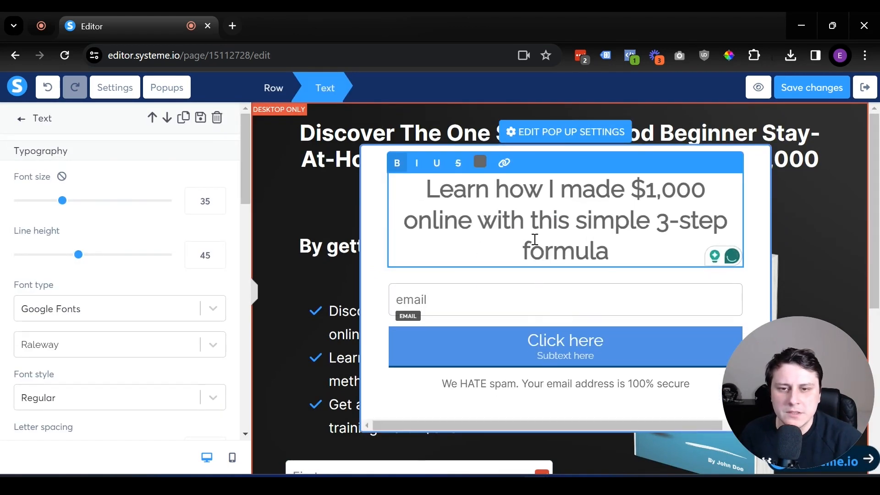
pyautogui.tripleClick(534, 240)
pyautogui.click(432, 304)
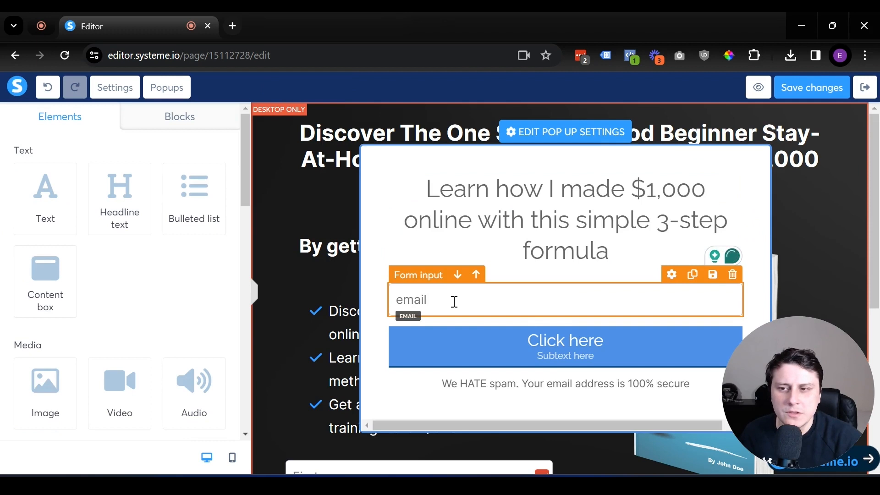
# Step: Add a form input above the popup's email field and set its input type to First name
pyautogui.scroll(-8, 143, 314)
pyautogui.scroll(-3, 143, 307)
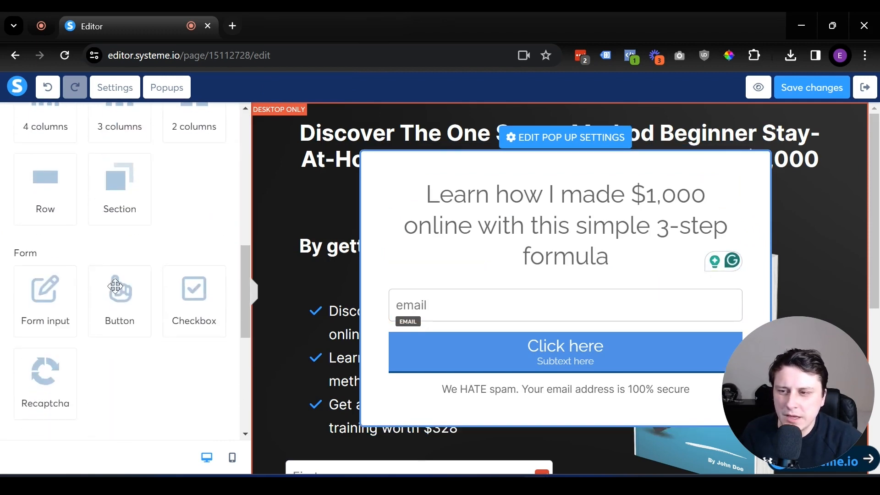
pyautogui.moveTo(50, 288); pyautogui.dragTo(527, 291)
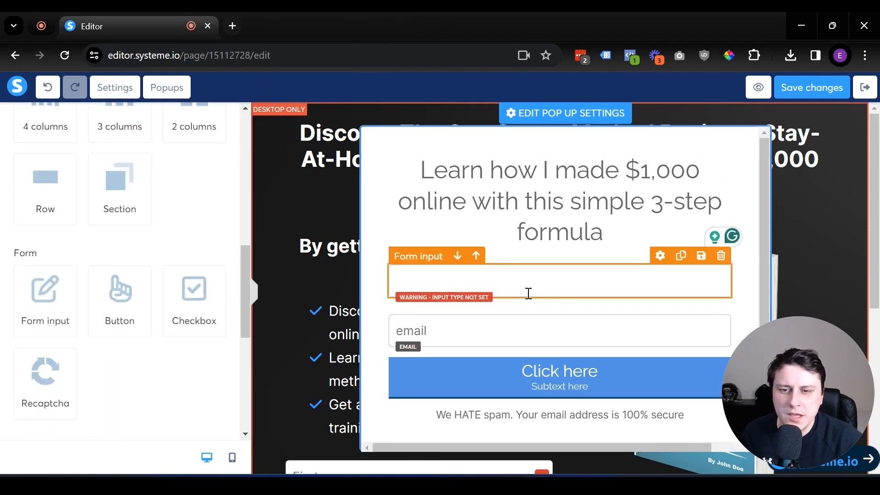
pyautogui.scroll(-5, 112, 269)
pyautogui.scroll(5, 117, 272)
pyautogui.click(80, 173)
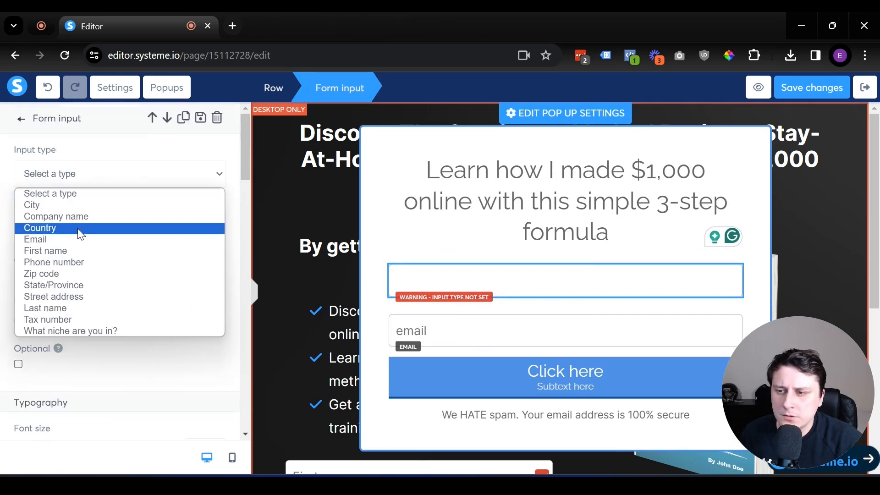
pyautogui.click(75, 250)
pyautogui.scroll(-1, 114, 310)
pyautogui.scroll(-3, 115, 310)
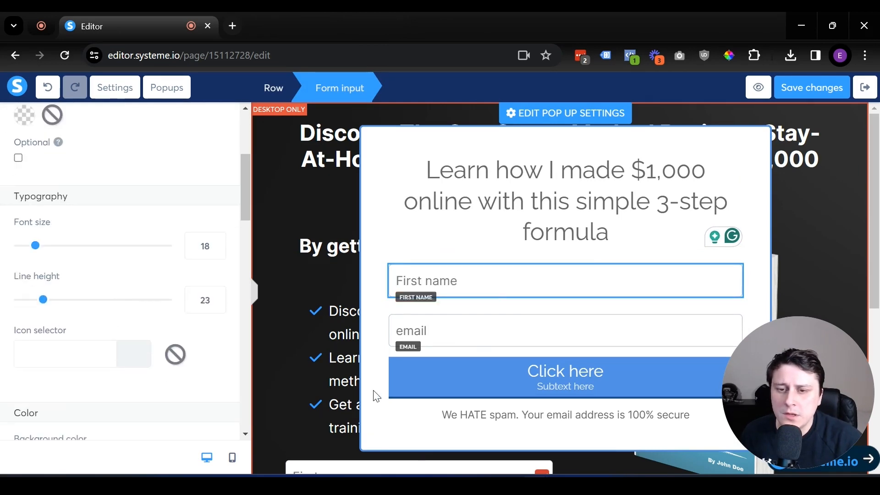
# Step: Review the typography, redirection and automation settings of the popup's "Click here" button
pyautogui.click(526, 385)
pyautogui.scroll(-15, 61, 316)
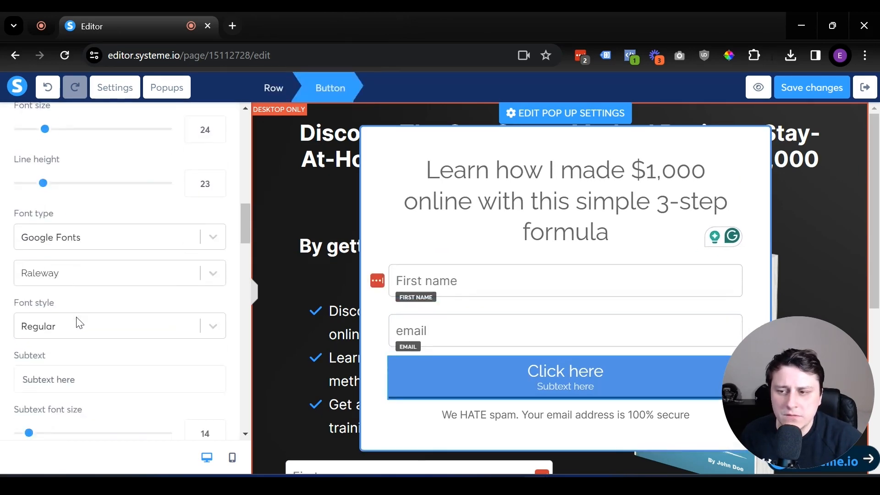
pyautogui.scroll(10, 102, 320)
pyautogui.scroll(6, 103, 323)
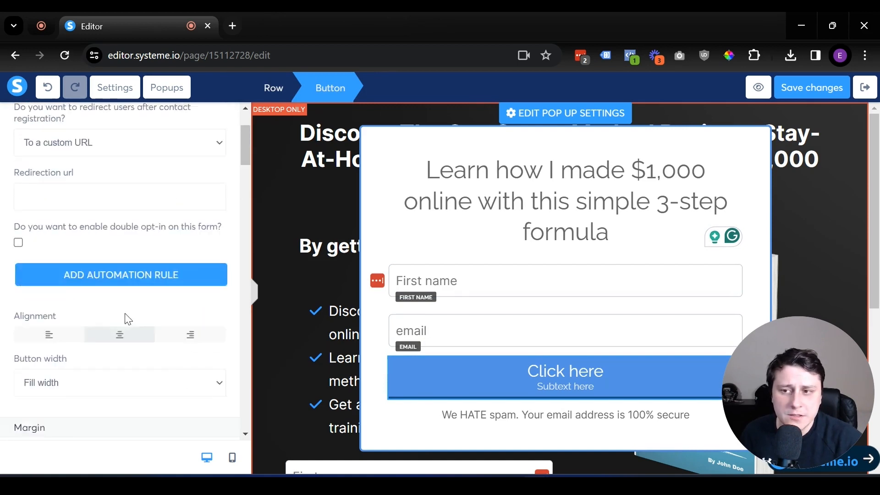
pyautogui.click(408, 436)
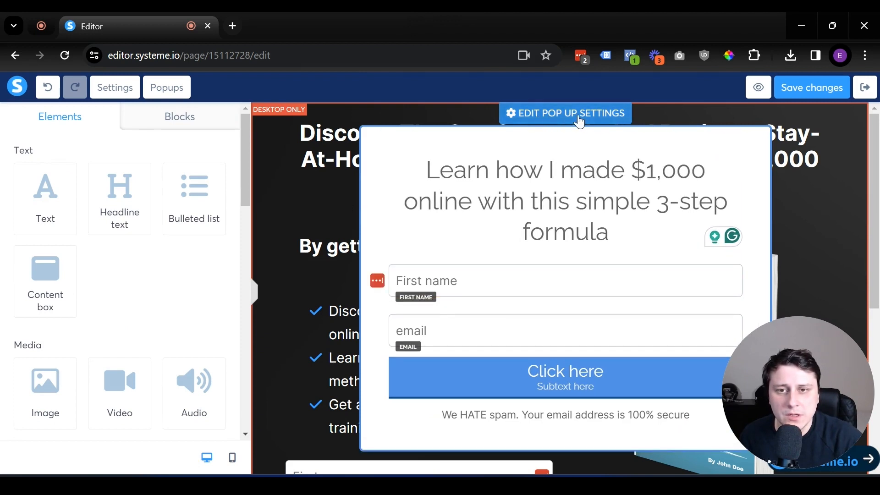
# Step: Set Show close button to ON in the popup's settings
pyautogui.click(554, 117)
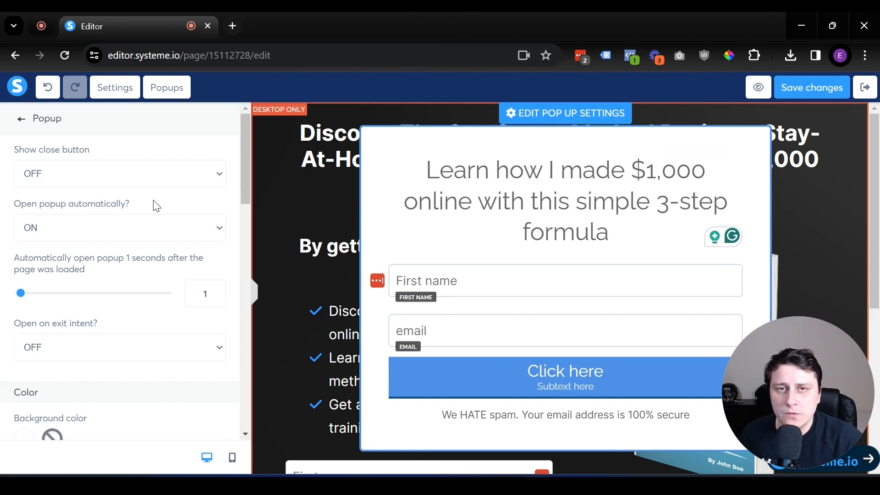
pyautogui.click(101, 177)
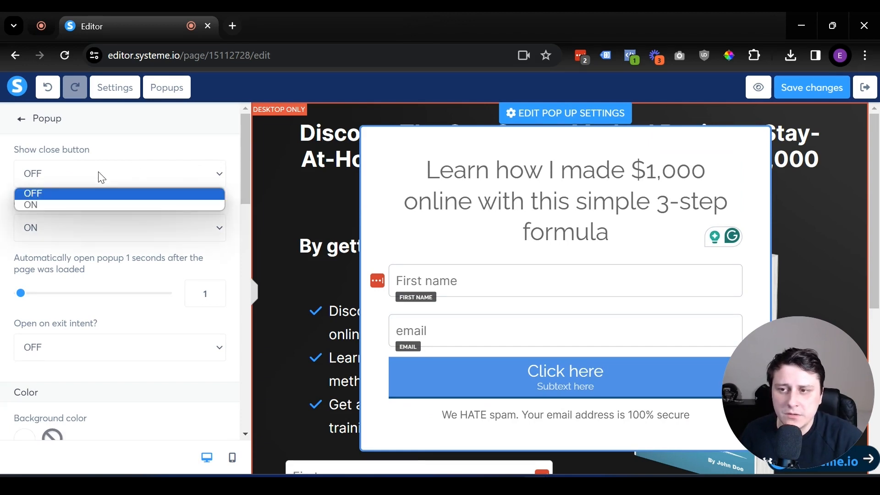
pyautogui.click(63, 202)
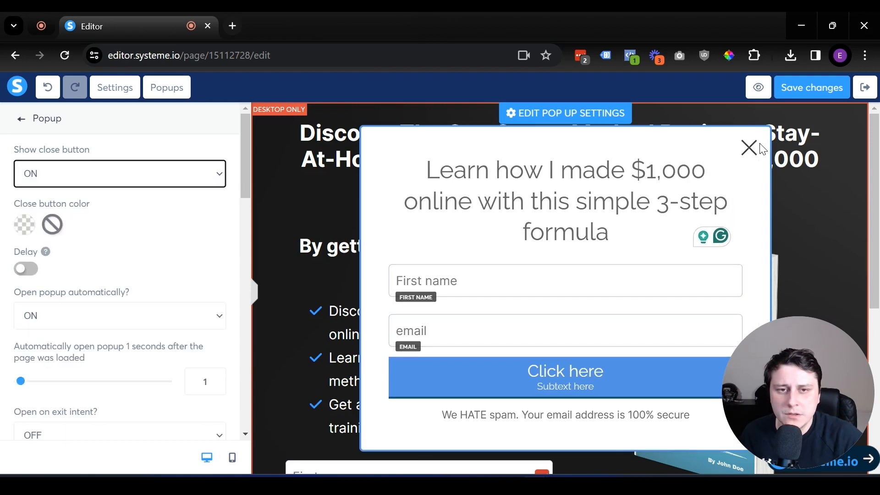
pyautogui.click(143, 175)
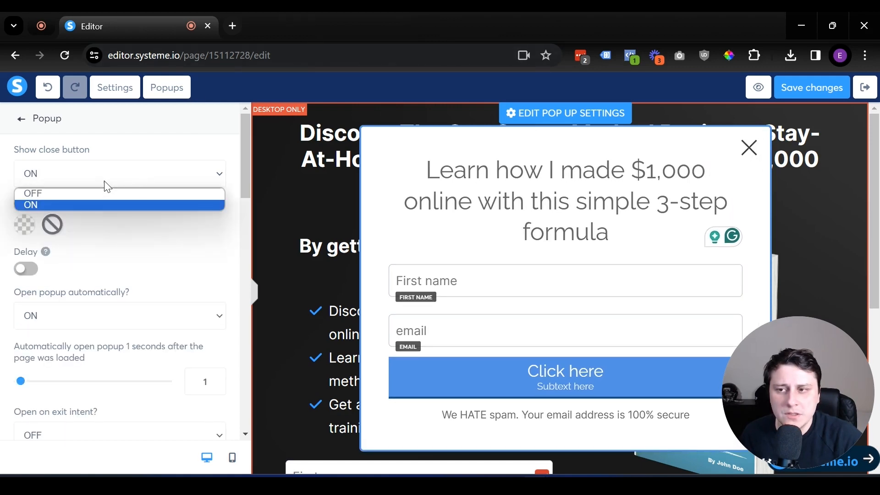
pyautogui.click(104, 190)
pyautogui.click(100, 172)
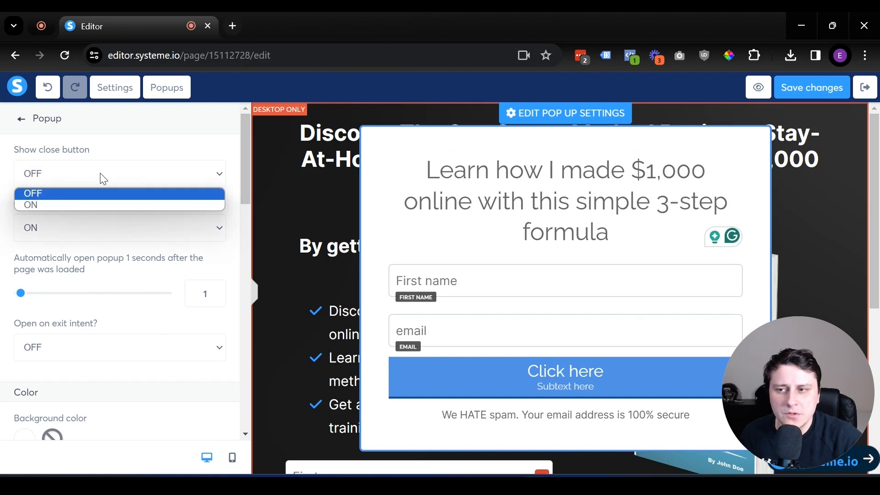
pyautogui.click(81, 203)
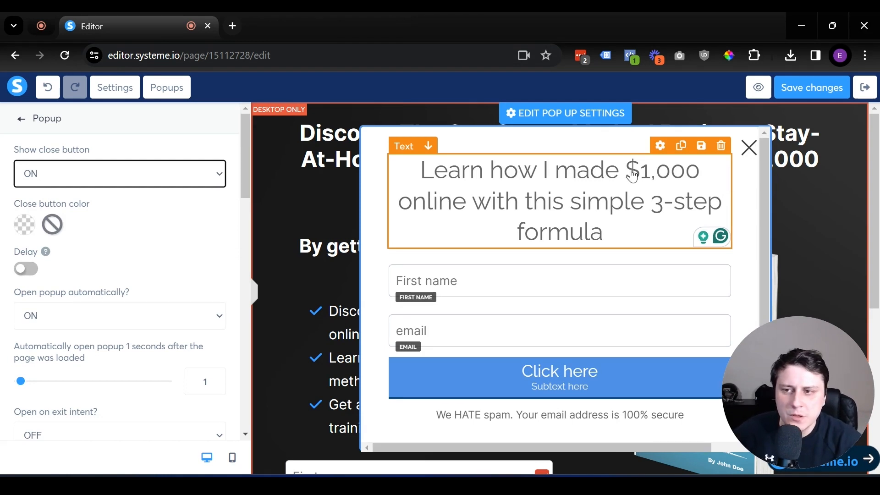
# Step: Set the popup's automatic opening to OFF and its opening on exit intent to ON
pyautogui.scroll(-1, 124, 257)
pyautogui.click(95, 252)
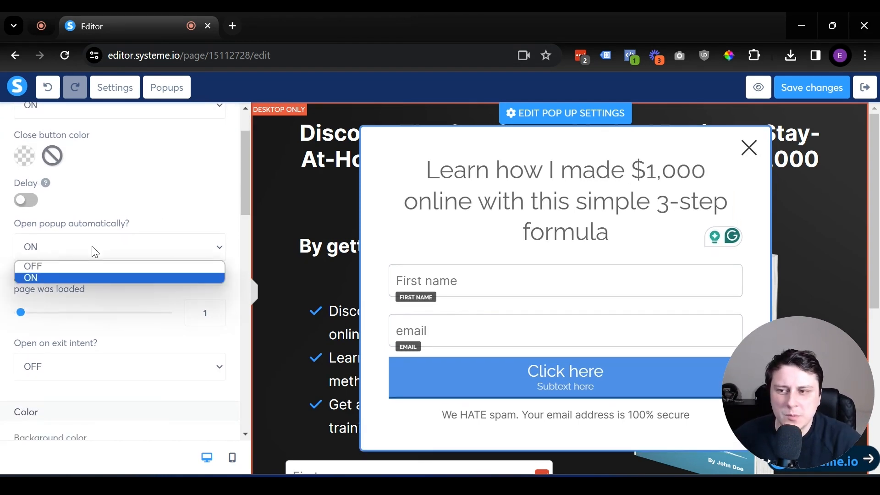
pyautogui.click(72, 265)
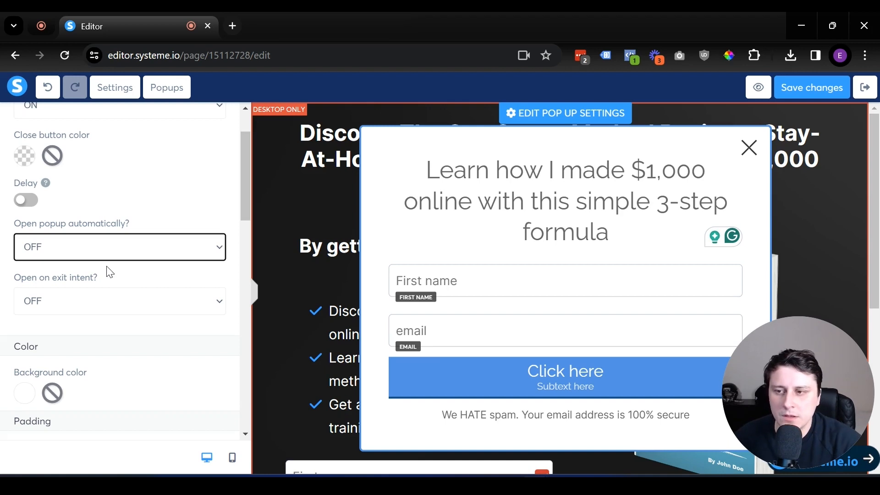
pyautogui.click(121, 302)
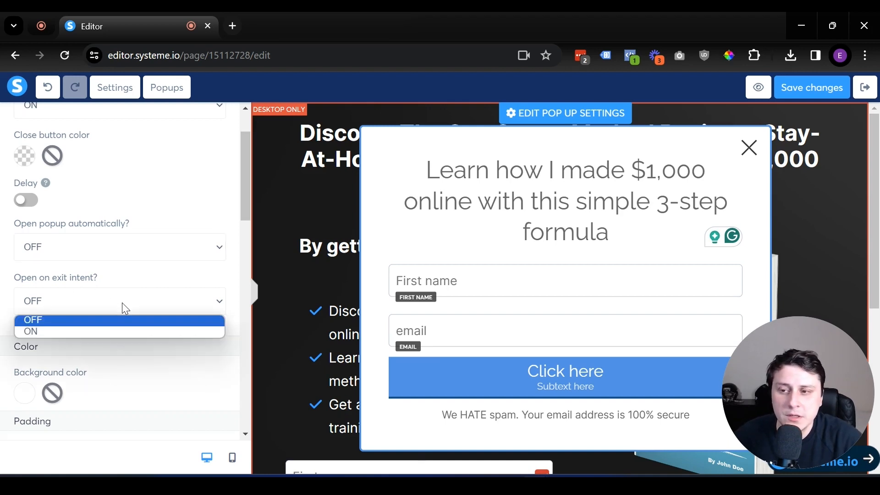
pyautogui.click(83, 333)
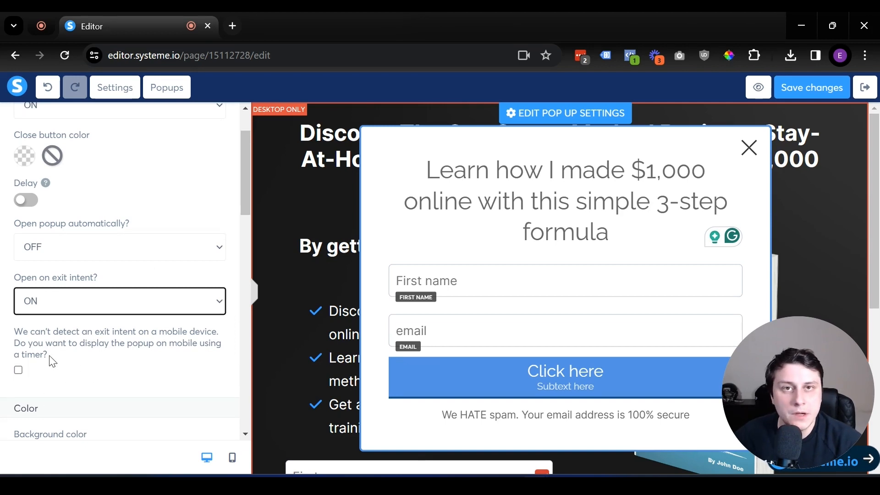
# Step: Enable the timer-based popup display for mobile devices and set it to open 15 seconds after the page was loaded
pyautogui.click(19, 341)
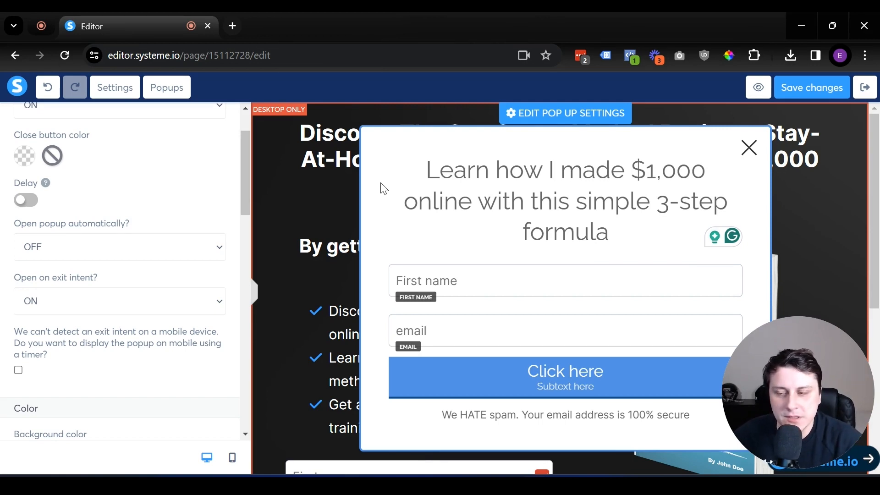
pyautogui.click(19, 370)
pyautogui.scroll(-2, 152, 401)
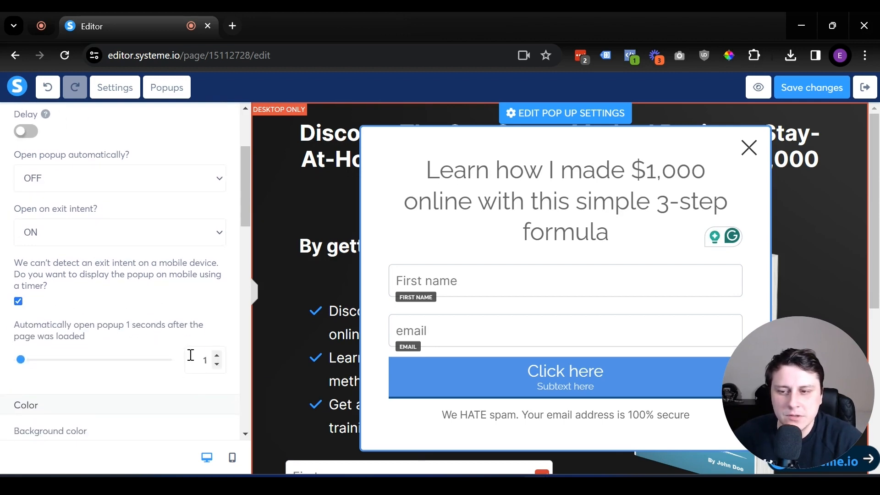
pyautogui.click(217, 355)
pyautogui.click(217, 356)
pyautogui.click(217, 356)
pyautogui.click(216, 359)
pyautogui.click(215, 359)
pyautogui.click(216, 359)
pyautogui.click(215, 359)
pyautogui.click(216, 360)
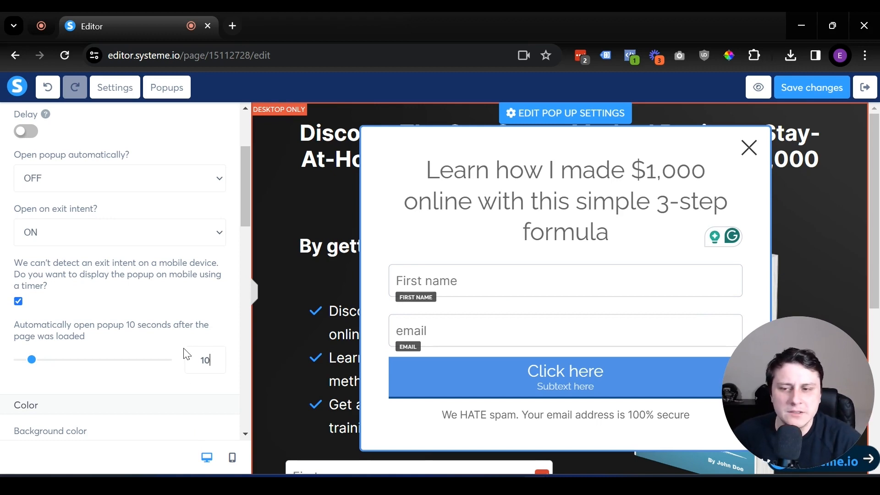
pyautogui.click(217, 356)
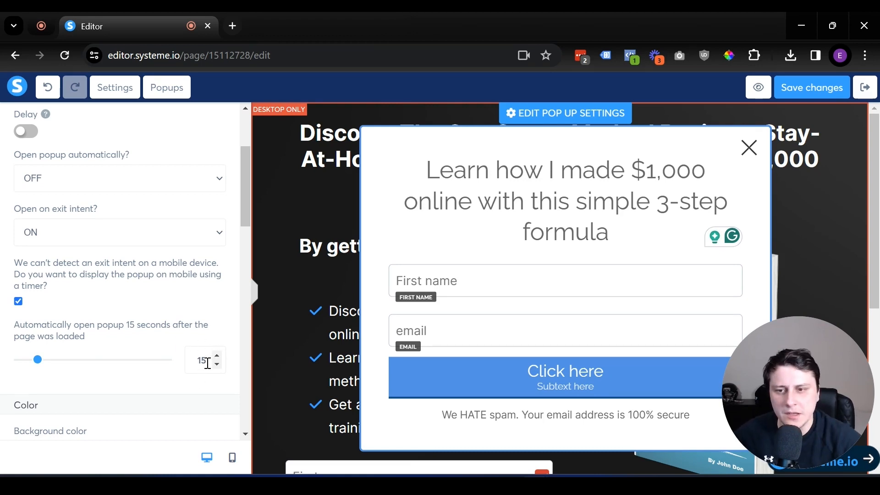
# Step: Close the popup, save the changes to the squeeze page and exit the page editor
pyautogui.scroll(3, 232, 273)
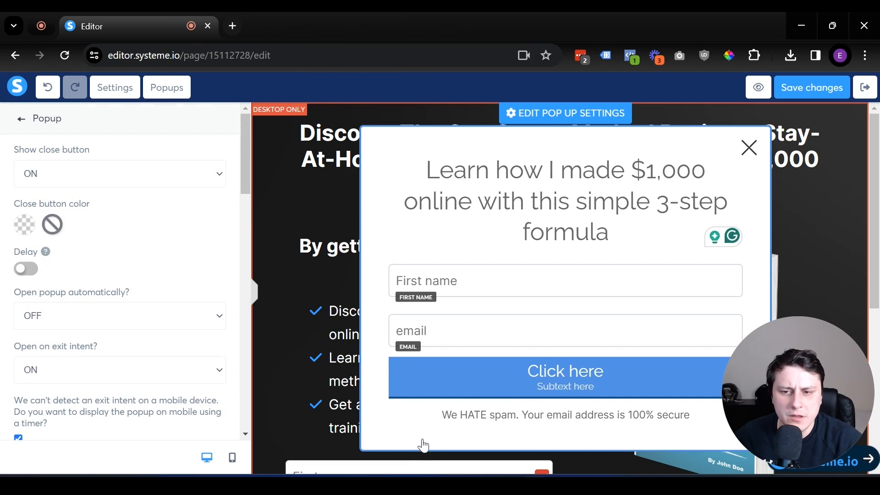
pyautogui.click(322, 402)
pyautogui.click(280, 366)
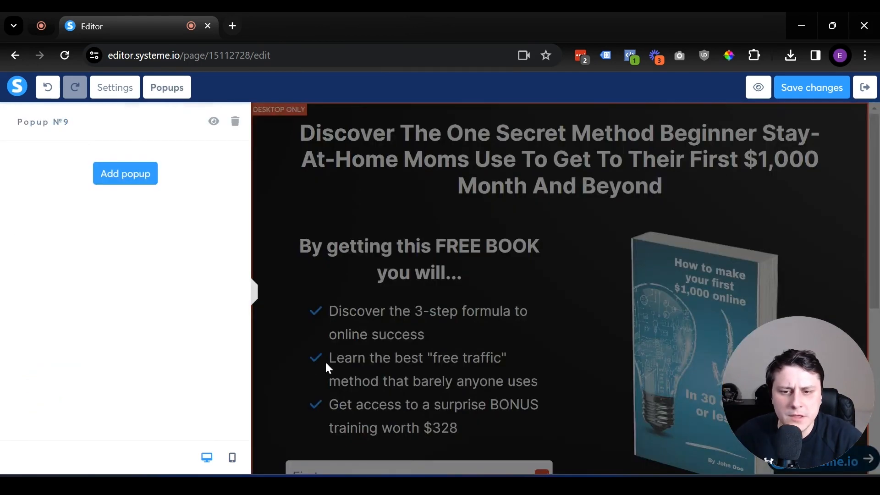
pyautogui.click(380, 373)
pyautogui.scroll(-5, 434, 357)
pyautogui.scroll(5, 435, 357)
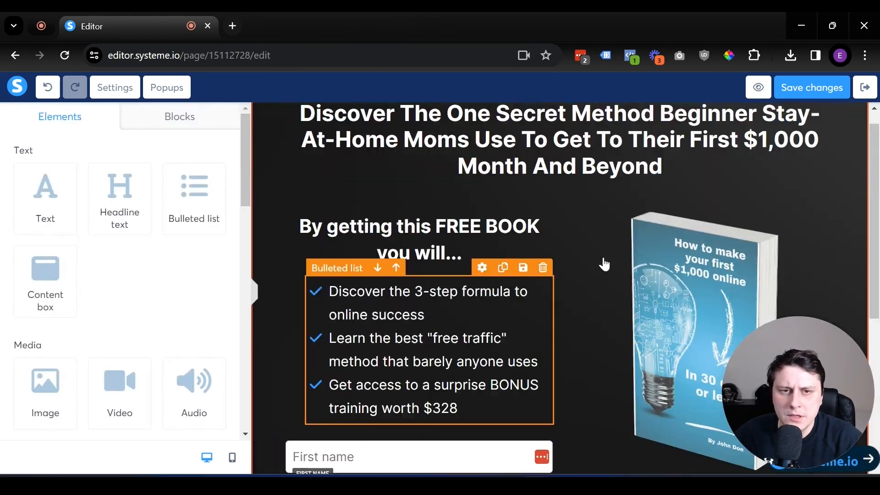
pyautogui.click(837, 87)
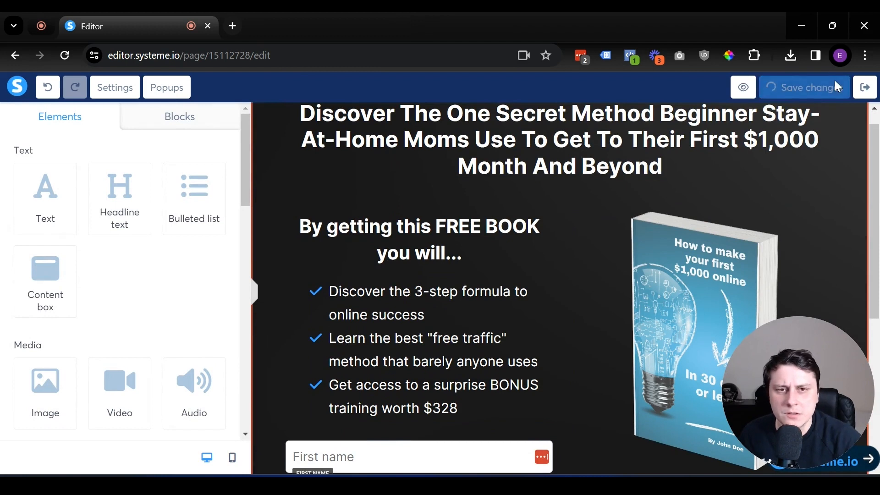
pyautogui.click(865, 87)
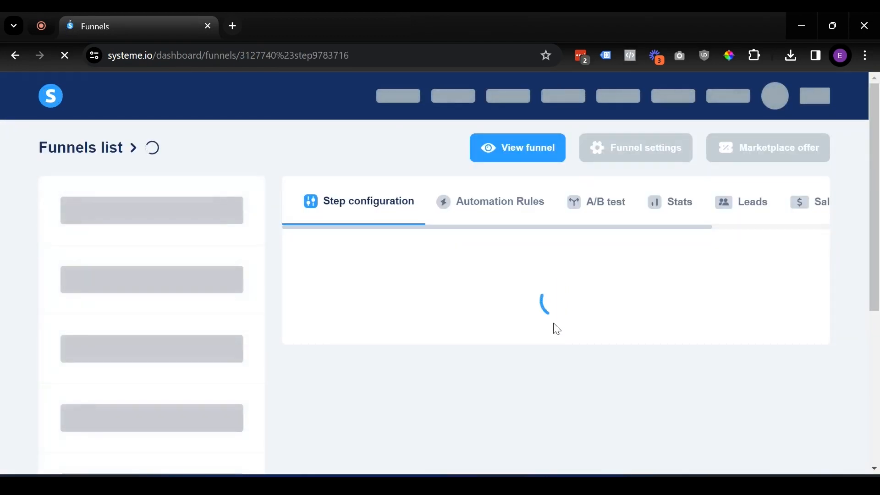
# Step: Copy the Squeeze page step's URL and open it in a new Incognito window
pyautogui.scroll(-2, 557, 328)
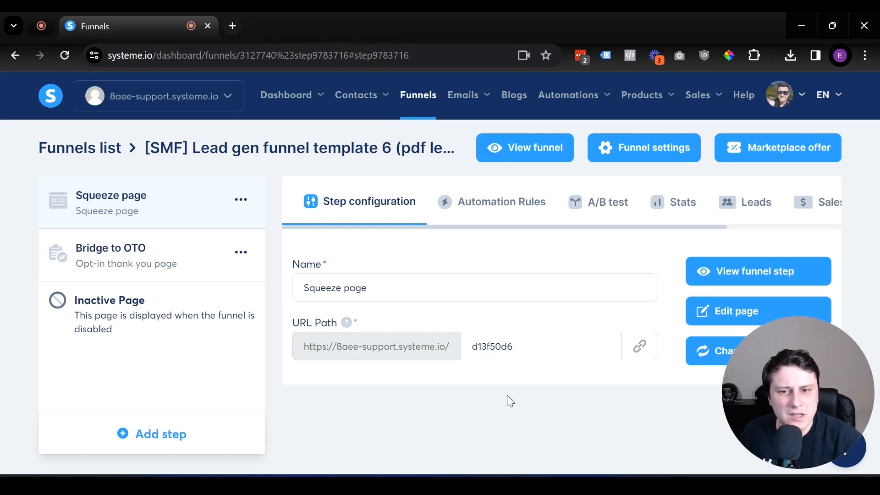
pyautogui.click(636, 348)
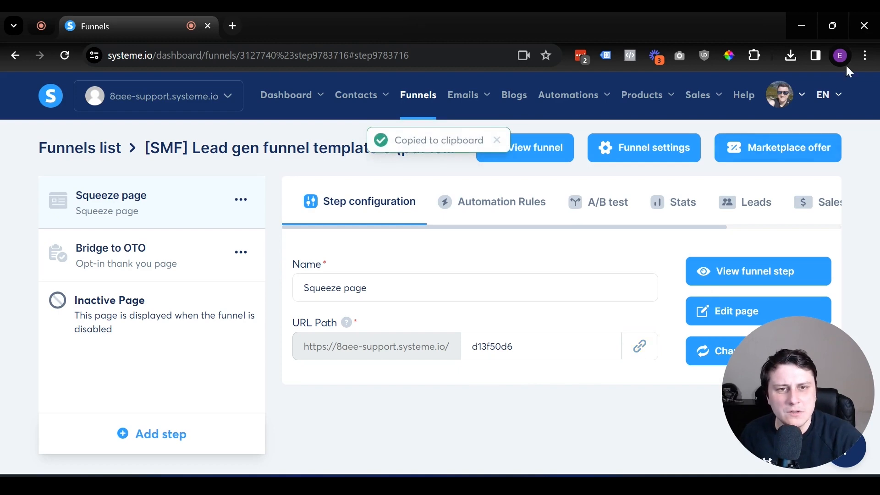
pyautogui.click(864, 56)
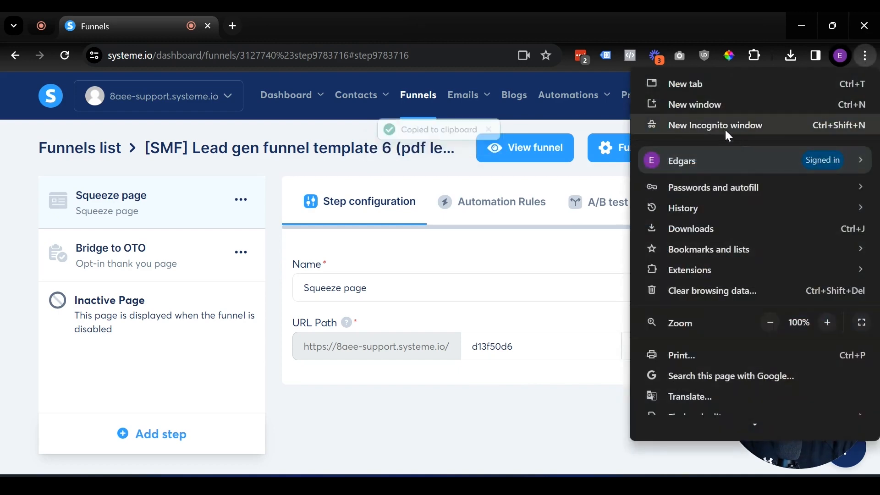
pyautogui.click(725, 130)
pyautogui.hotkey('ctrl', 'v')
pyautogui.press('Return')
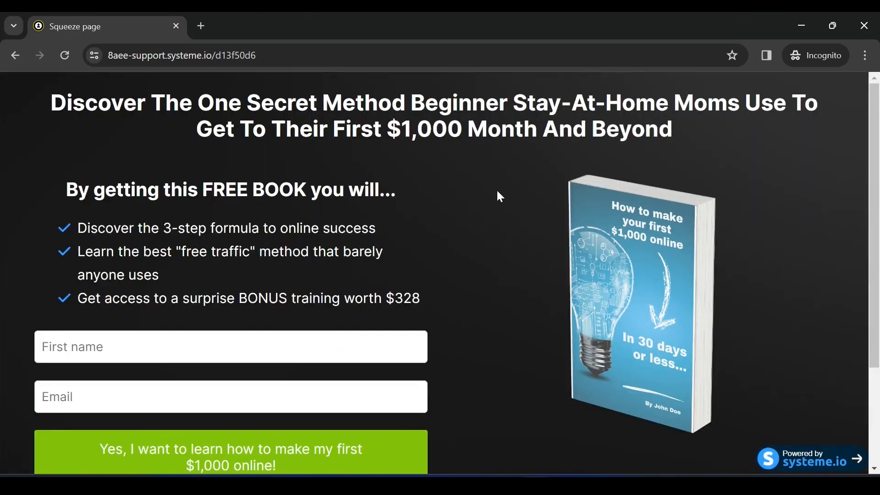
# Step: Test the exit-intent popup on the live squeeze page by simulating an attempt to leave it
pyautogui.scroll(-3, 495, 197)
pyautogui.scroll(3, 449, 317)
pyautogui.moveTo(141, 36)
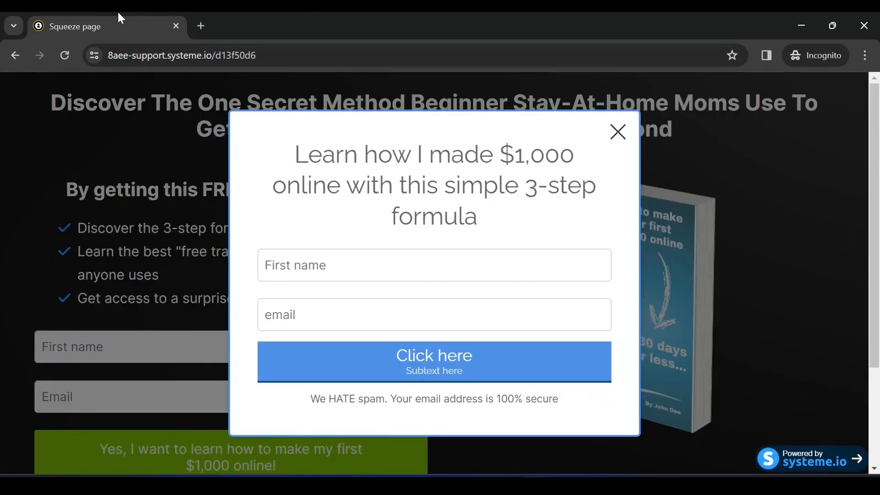